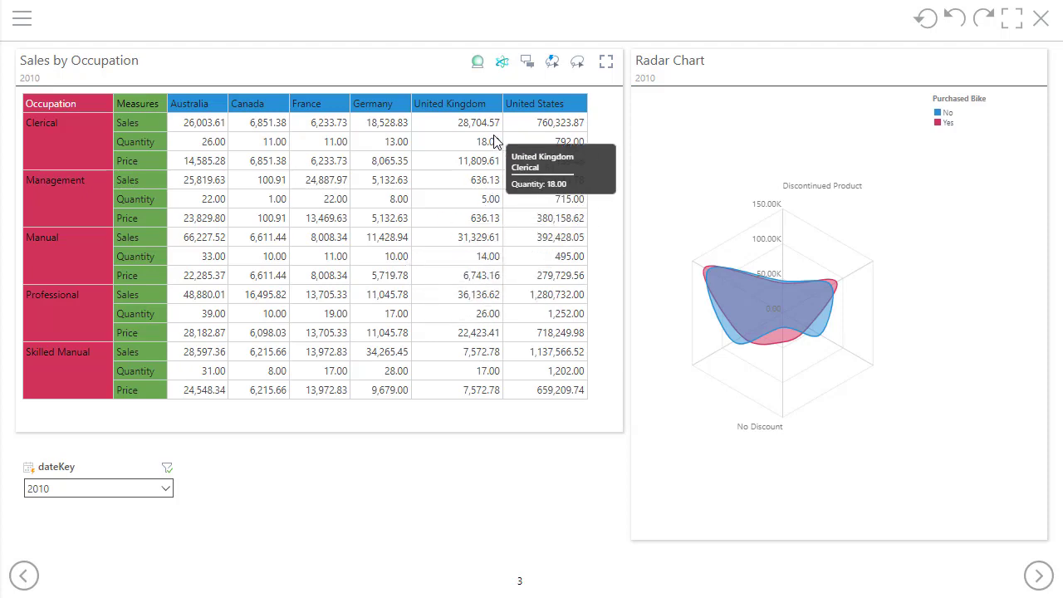
Step: Run the Jump to Quantity by Distance action from the United States column of the Sales by Occupation table
{"action": "right_click", "coordinate": [560, 101]}
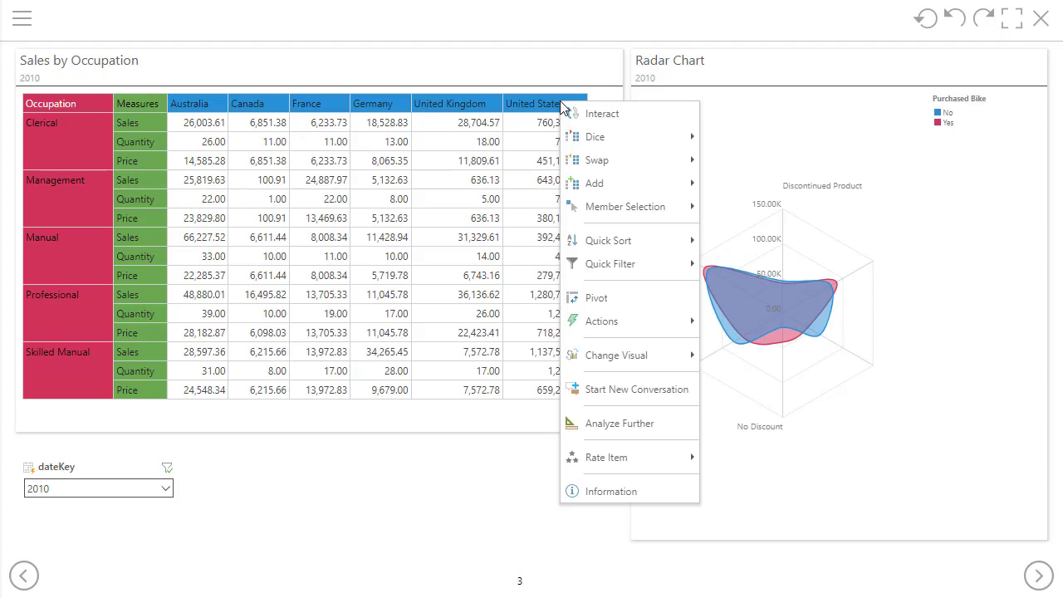
{"action": "mouse_move", "coordinate": [635, 453]}
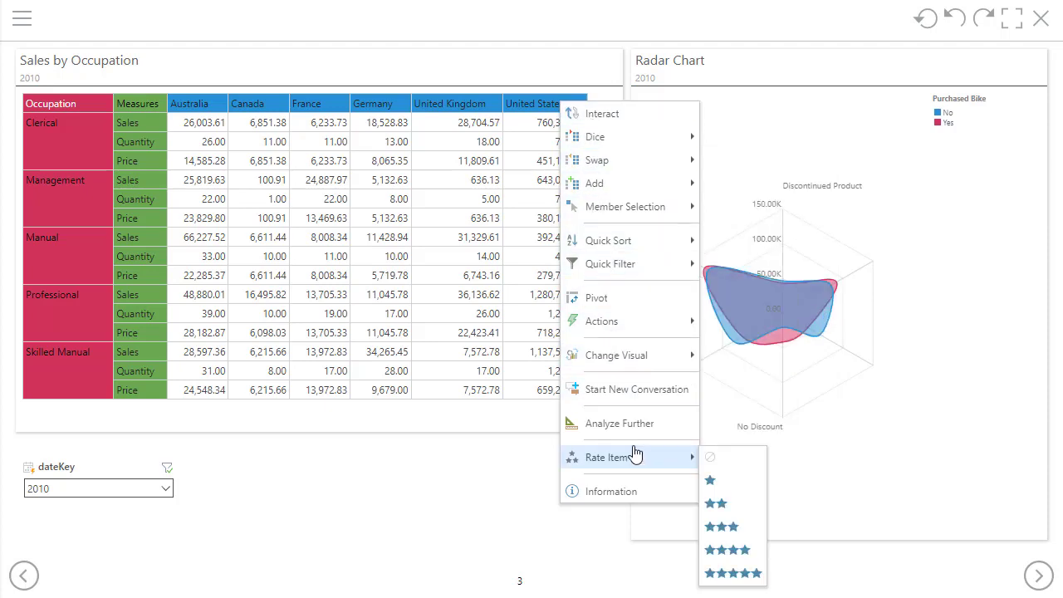
{"action": "mouse_move", "coordinate": [612, 320]}
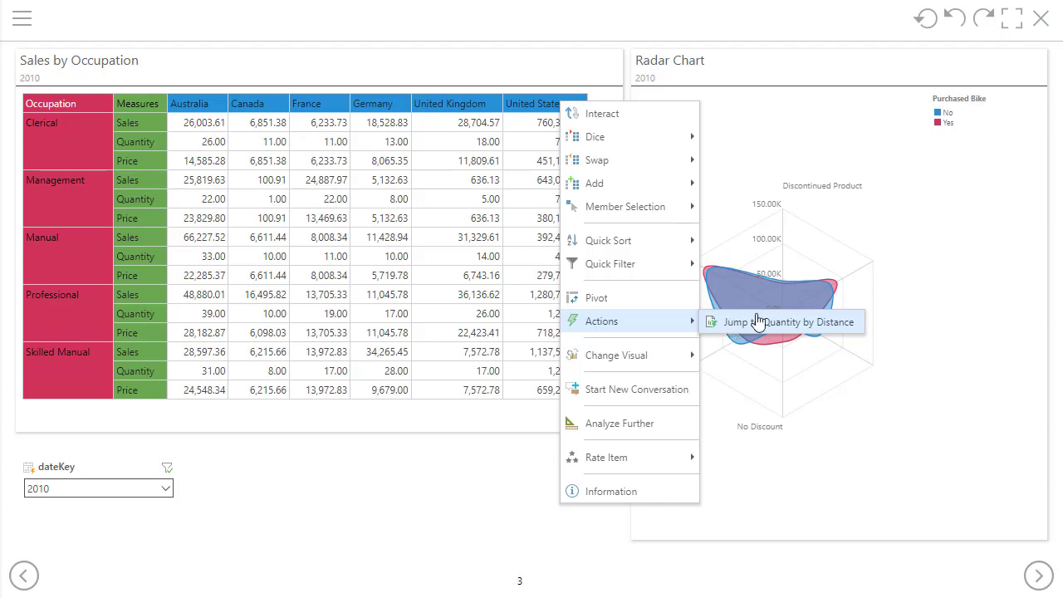
{"action": "left_click", "coordinate": [806, 325]}
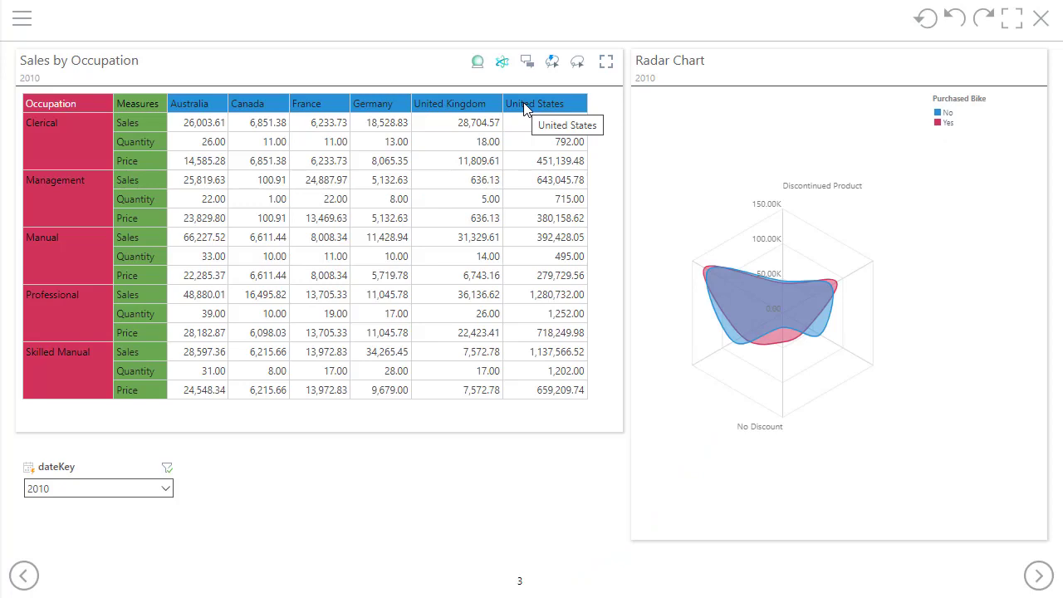
Step: Start a new conversation on the United States column with the comment "Sales are up!"
{"action": "right_click", "coordinate": [525, 109]}
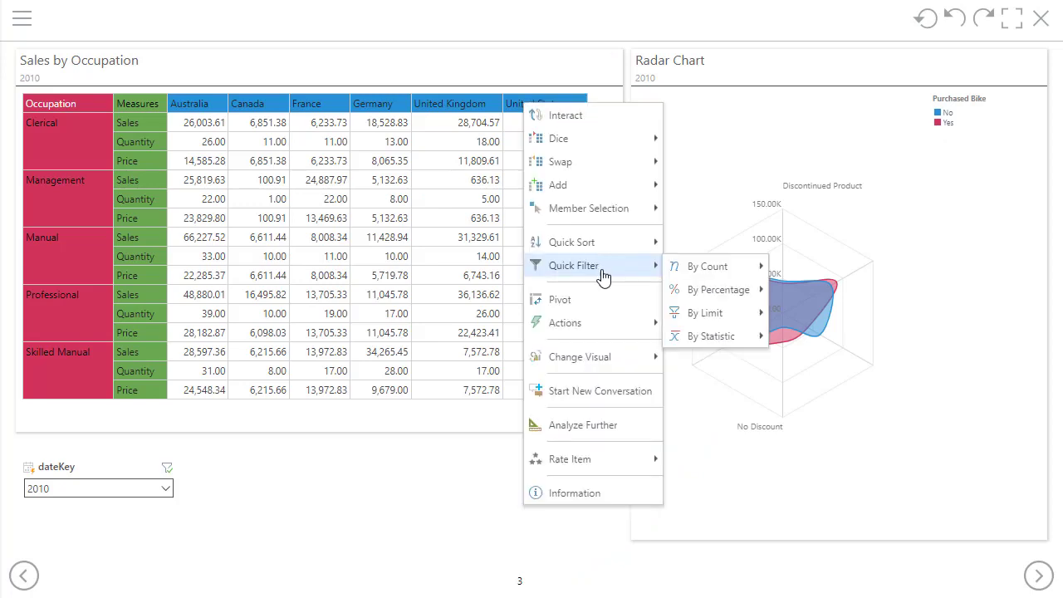
{"action": "left_click", "coordinate": [606, 401]}
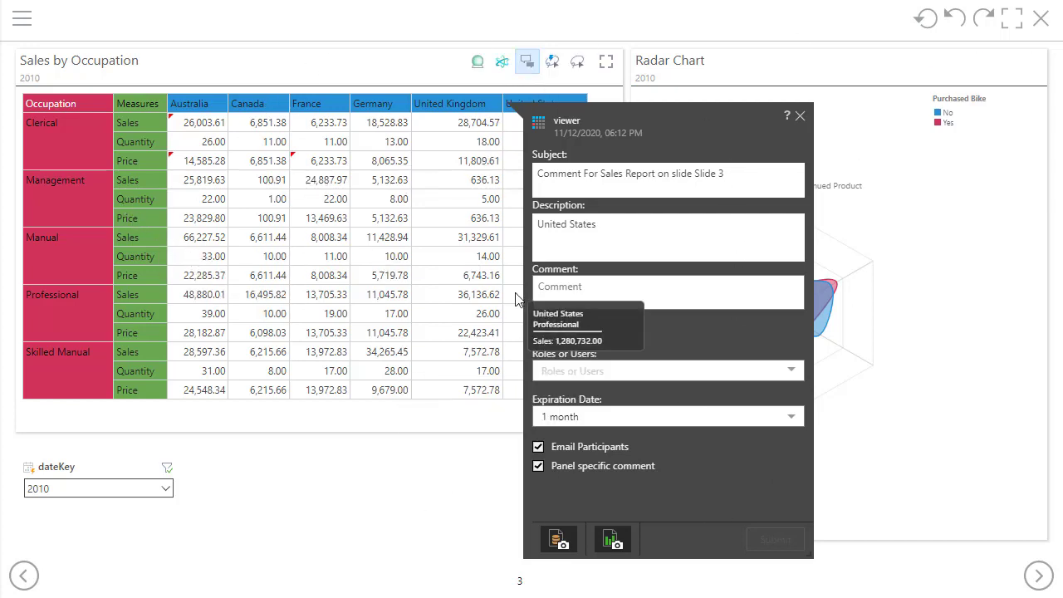
{"action": "left_click", "coordinate": [631, 293]}
{"action": "type", "text": "Sales ae"}
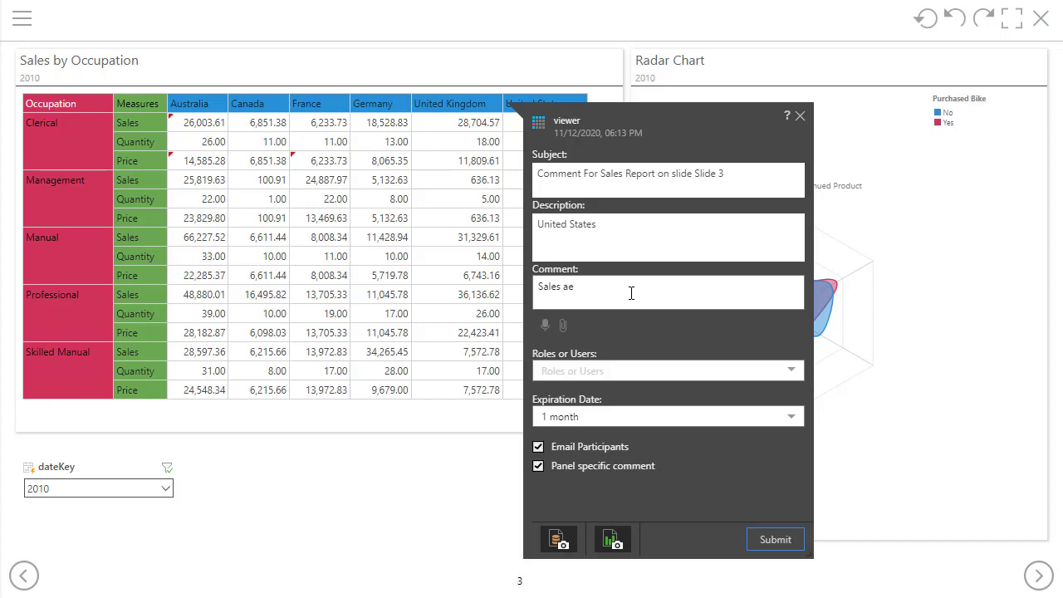
{"action": "key", "text": "BackSpace"}
{"action": "type", "text": "re upl"}
Step: Address the conversation to the Admin role, turn off emailing participants, and submit it
{"action": "left_click", "coordinate": [615, 374]}
{"action": "left_click", "coordinate": [616, 394]}
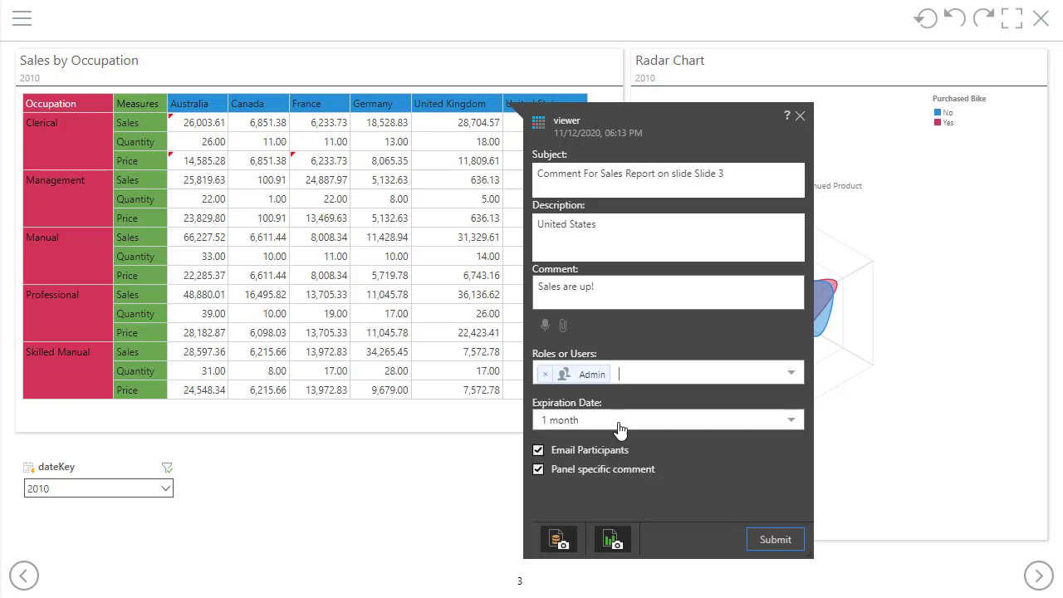
{"action": "left_click", "coordinate": [539, 450]}
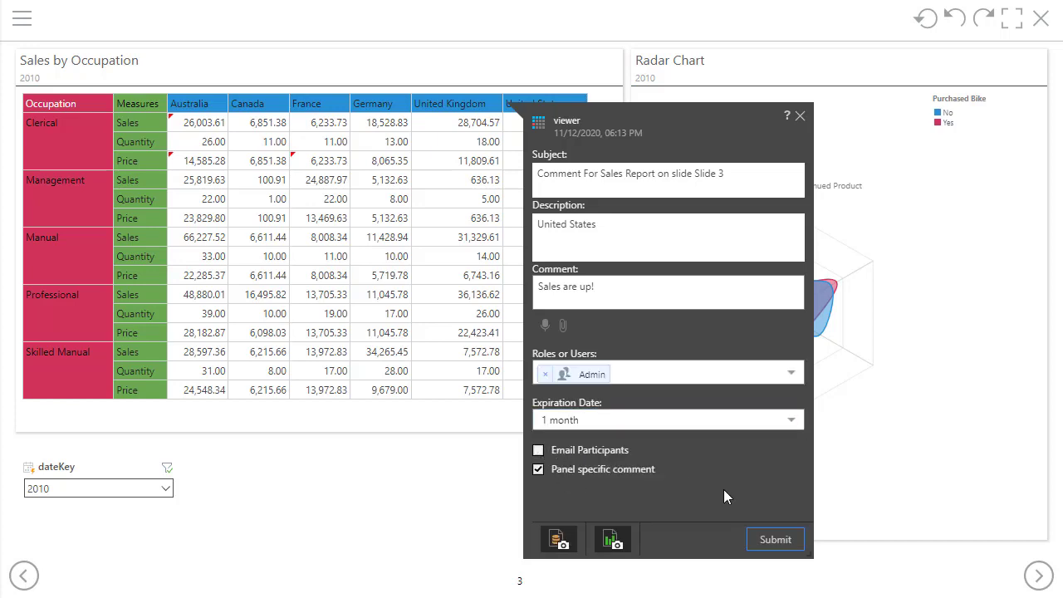
{"action": "left_click", "coordinate": [775, 542]}
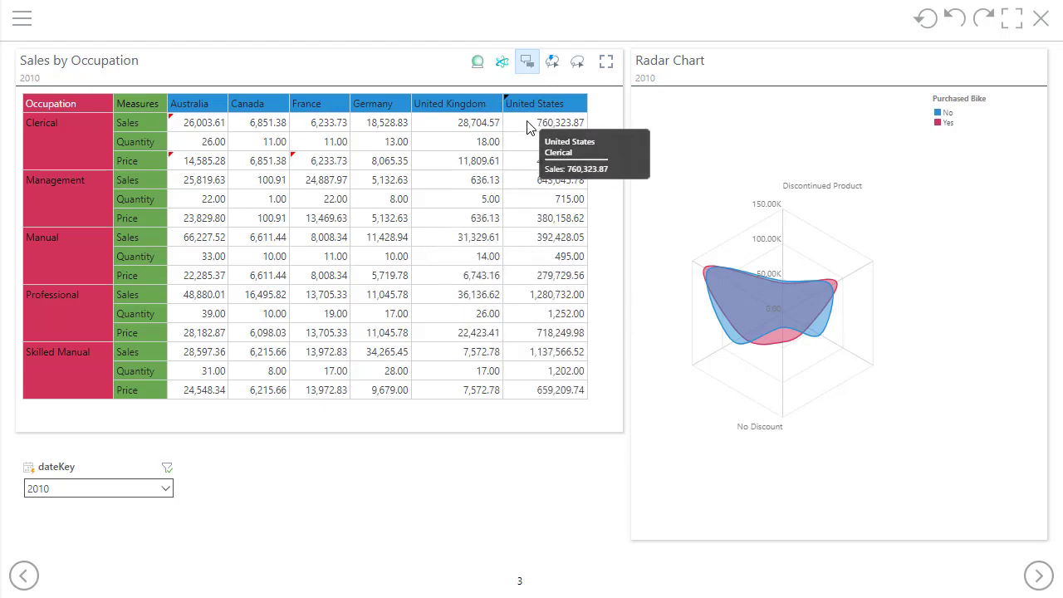
Step: Build a new alert on the United Kingdom Clerical Sales value that triggers when it is the same
{"action": "right_click", "coordinate": [477, 124]}
{"action": "mouse_move", "coordinate": [544, 342]}
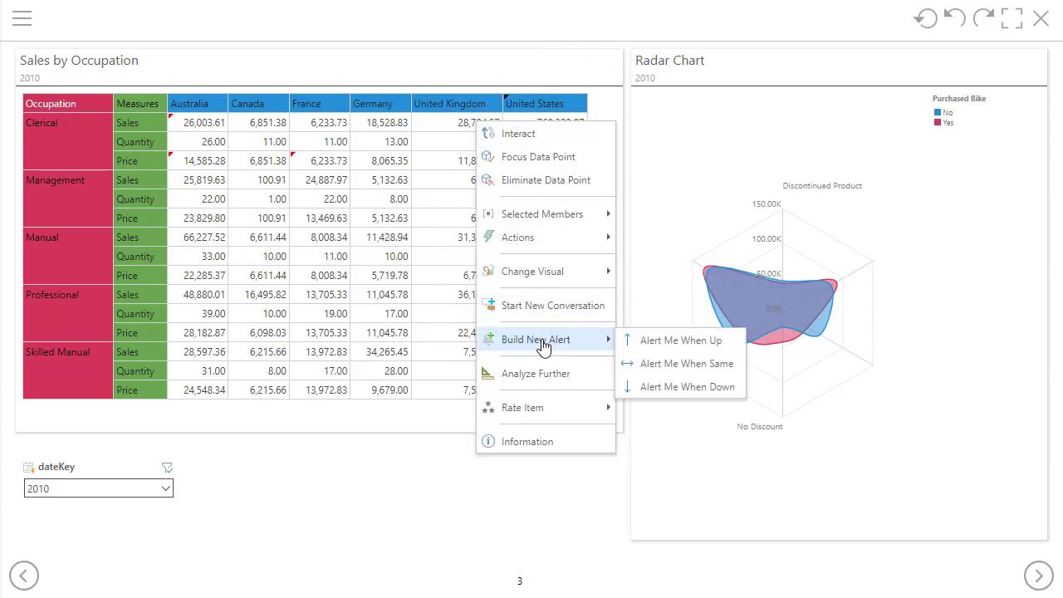
{"action": "left_click", "coordinate": [657, 369]}
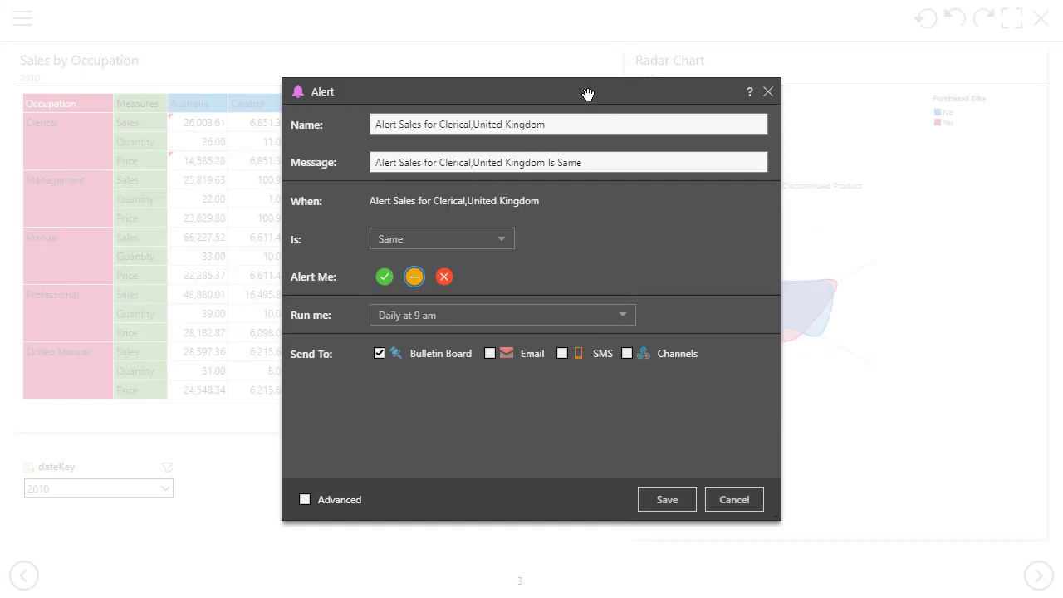
Step: Review the alert's available trigger conditions and run schedules
{"action": "left_click", "coordinate": [478, 240]}
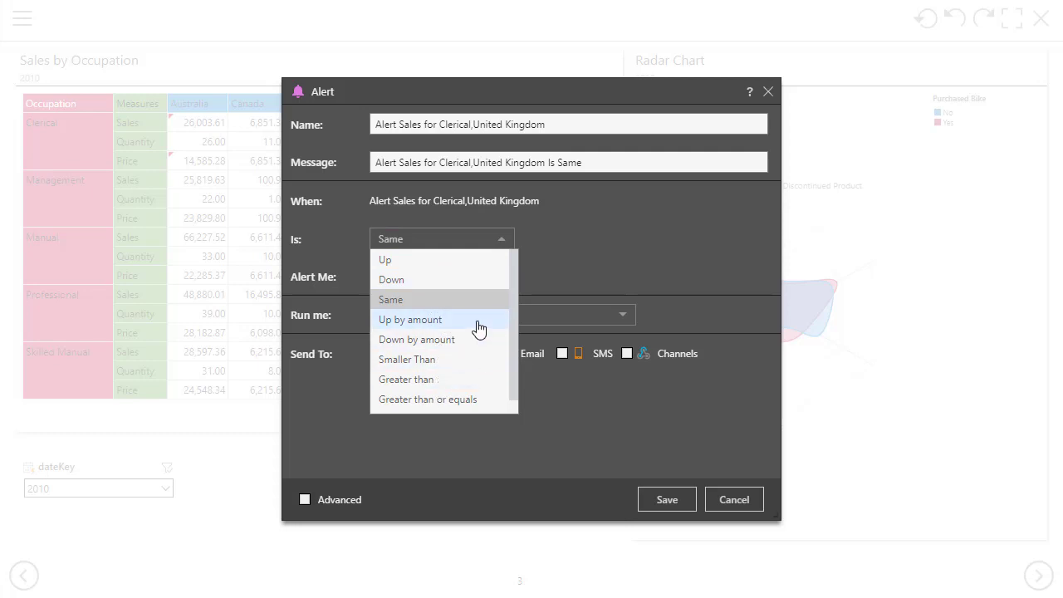
{"action": "left_click", "coordinate": [616, 273]}
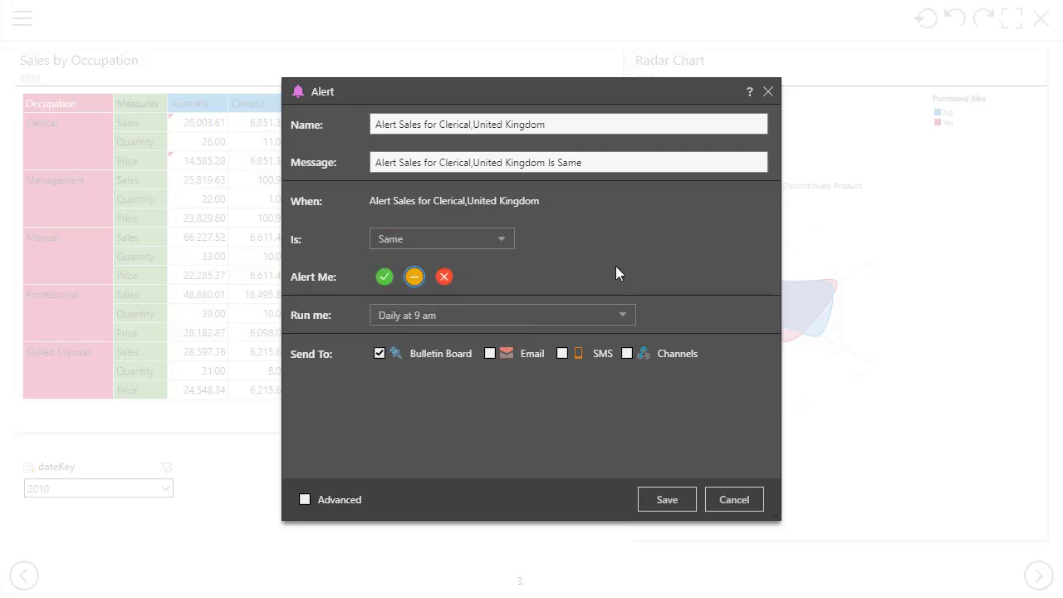
{"action": "left_click", "coordinate": [533, 319]}
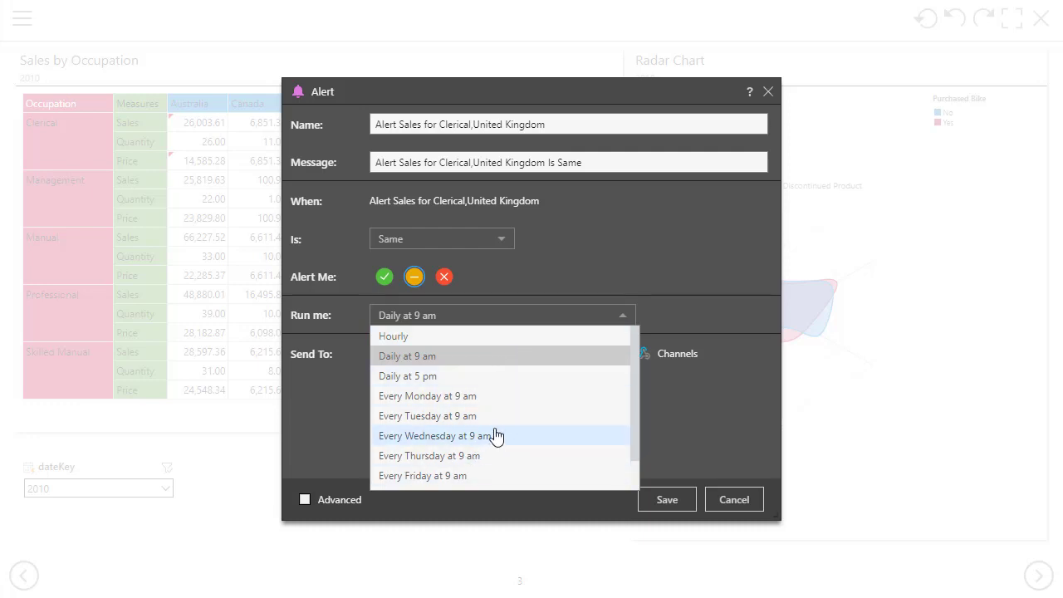
{"action": "left_click", "coordinate": [723, 441]}
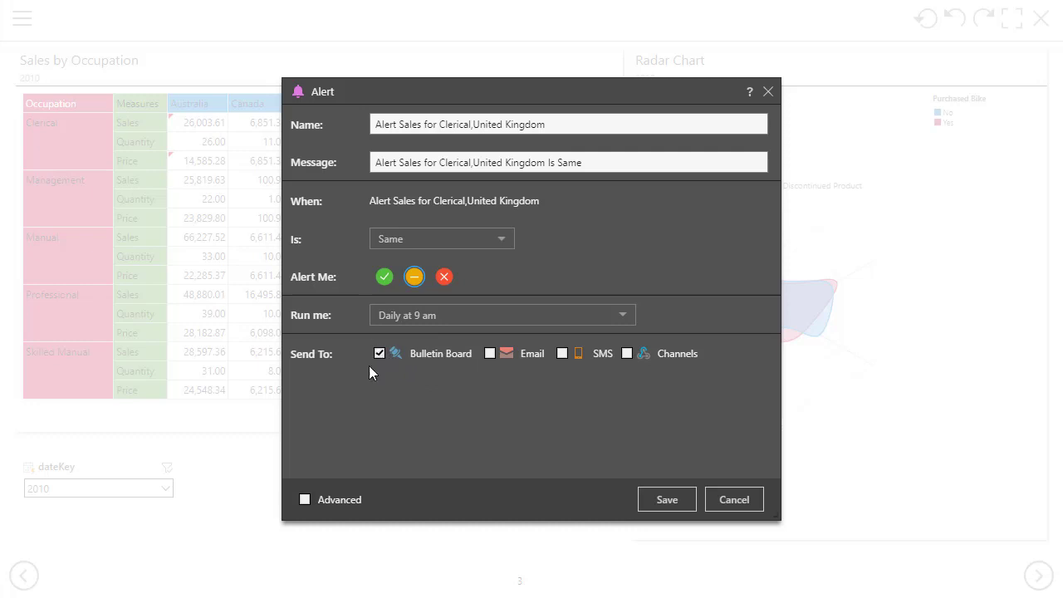
Step: Switch the alert to advanced options, check its distribution settings, and save the alert
{"action": "left_click", "coordinate": [304, 500]}
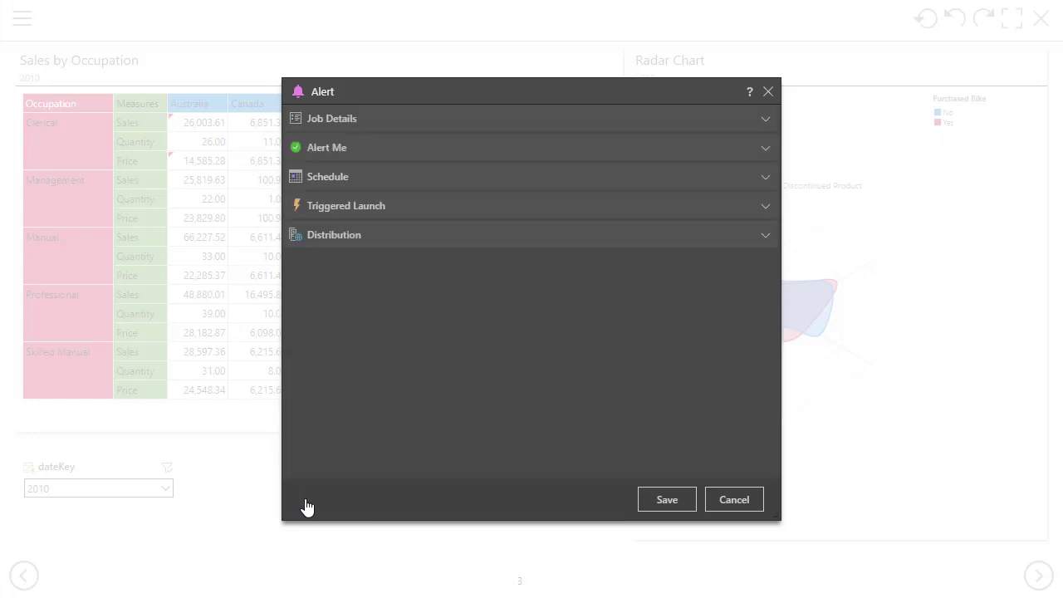
{"action": "left_click", "coordinate": [396, 239]}
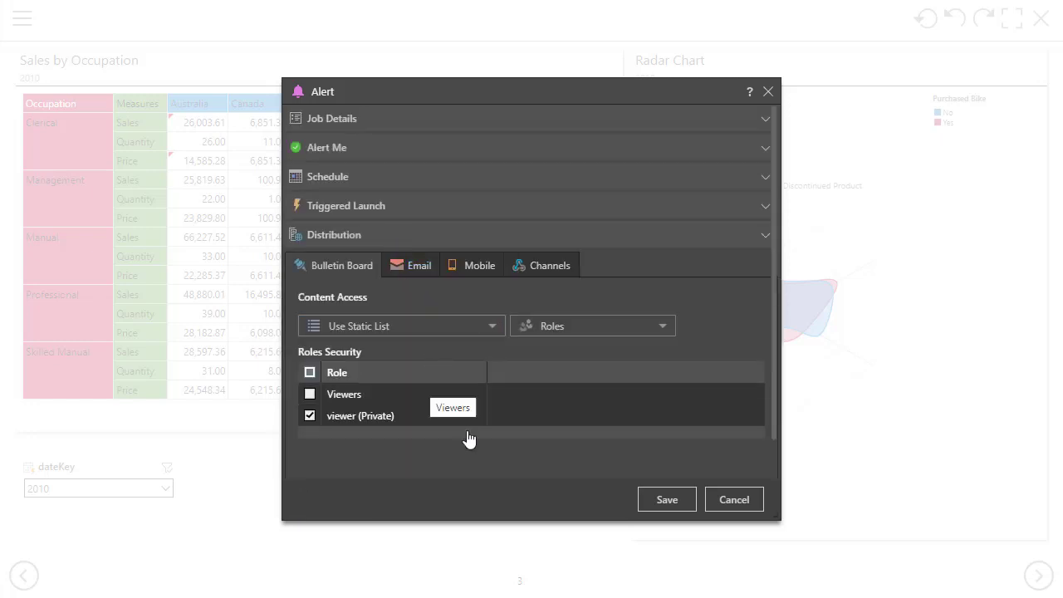
{"action": "left_click", "coordinate": [655, 507]}
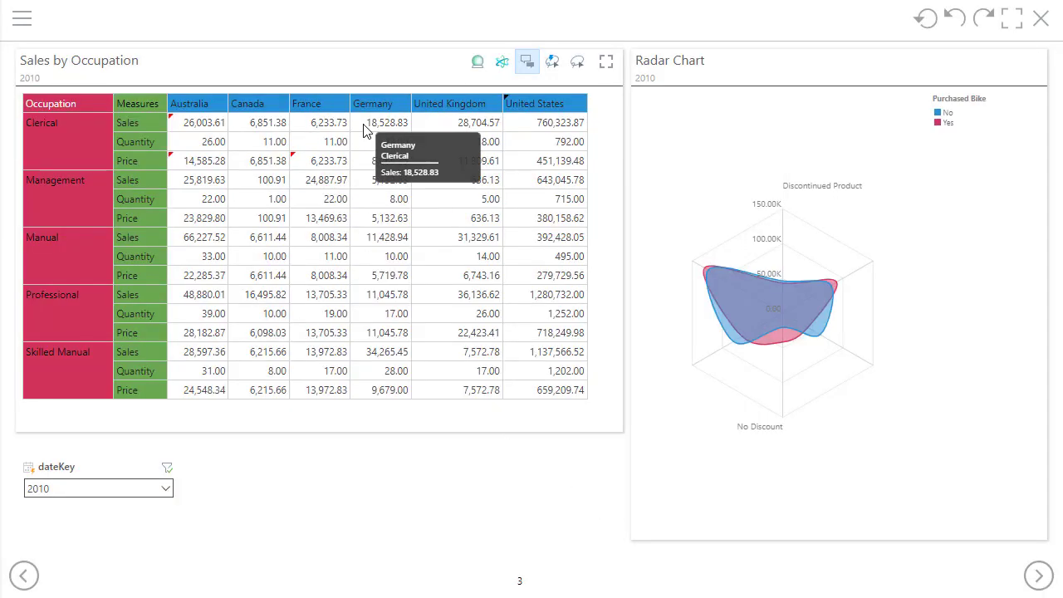
Step: Open the Sales by Occupation table for further analysis from the Germany Clerical Sales value, and return to the presentation
{"action": "right_click", "coordinate": [363, 130]}
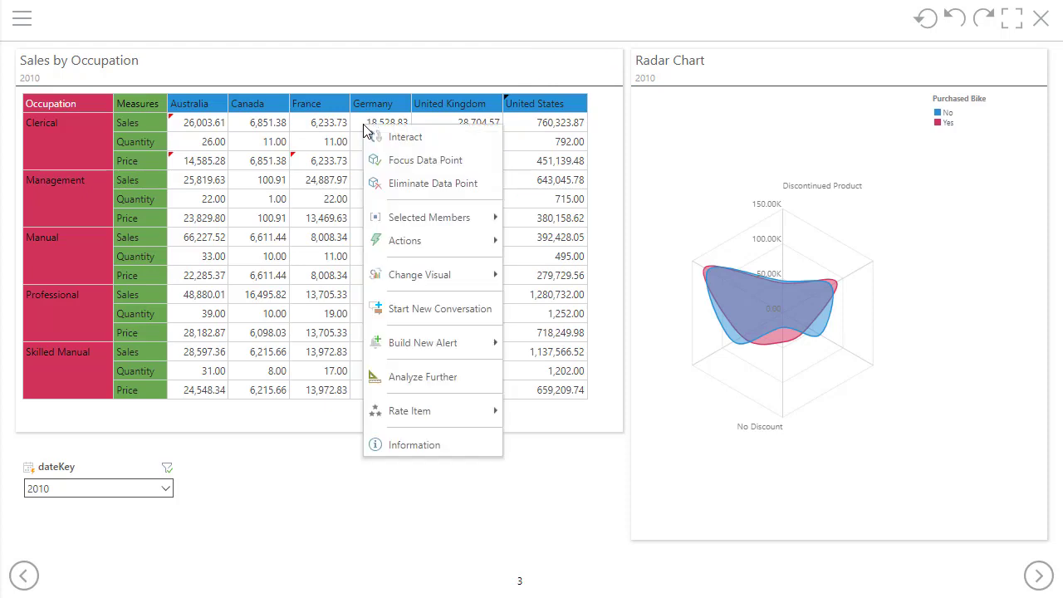
{"action": "left_click", "coordinate": [437, 382]}
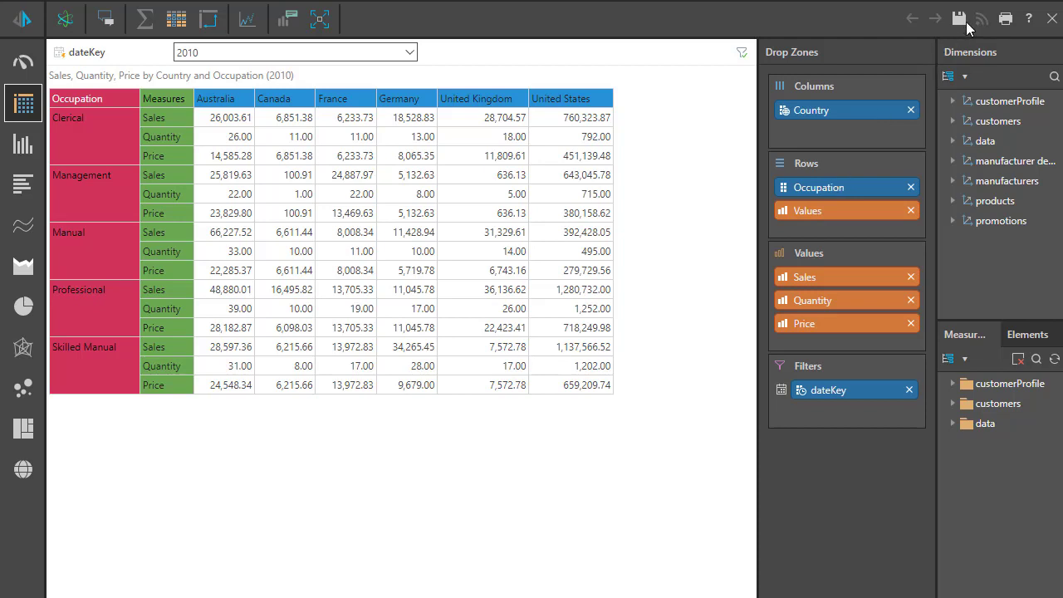
{"action": "left_click", "coordinate": [1053, 23]}
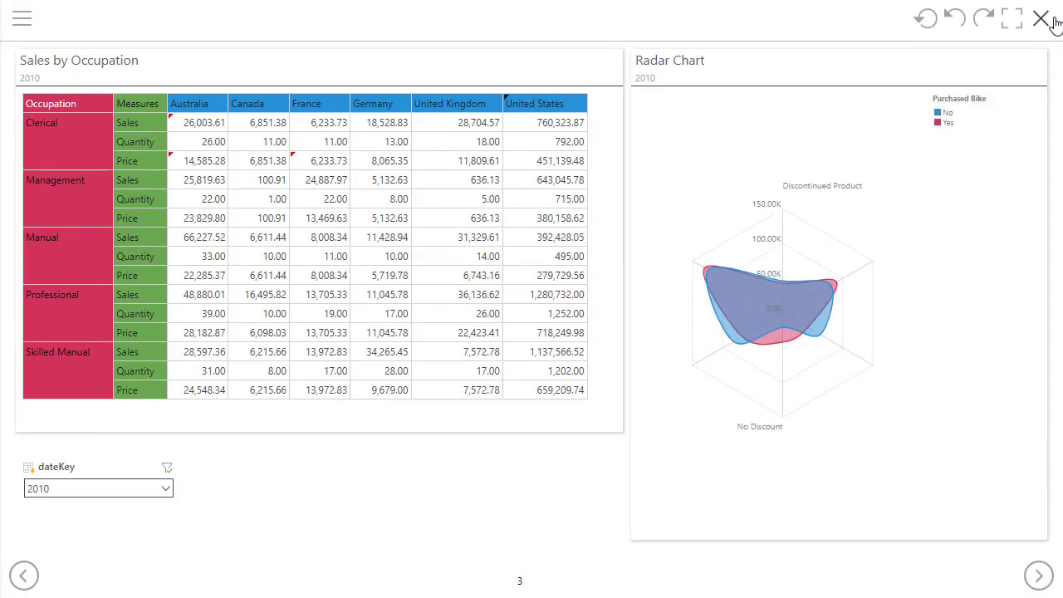
Step: Subscribe to the Sales Report daily at 9 am, delivered to the Bulletin Board and by Email
{"action": "left_click", "coordinate": [22, 23]}
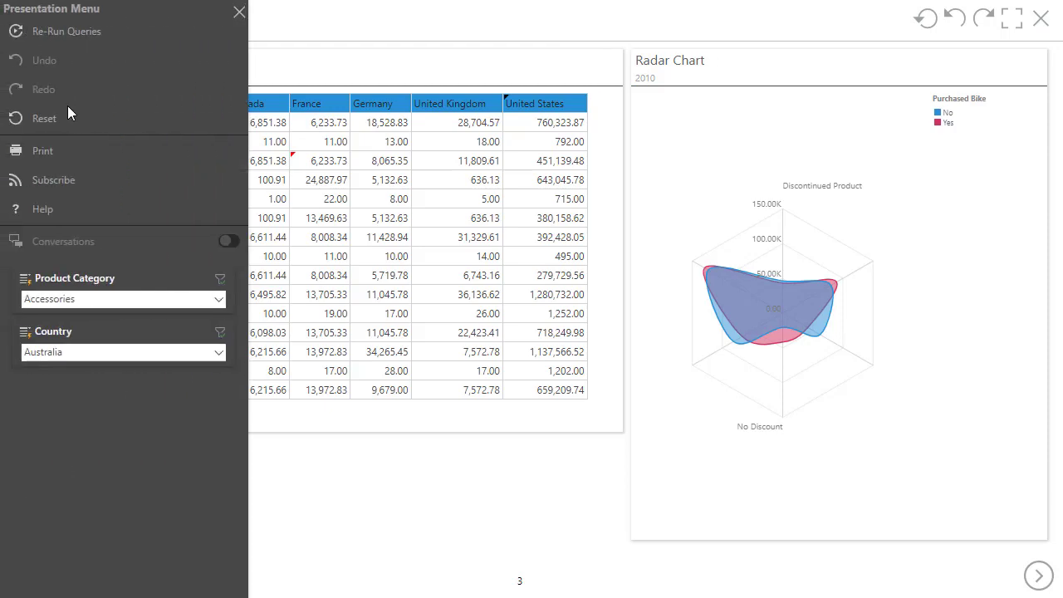
{"action": "left_click", "coordinate": [54, 183]}
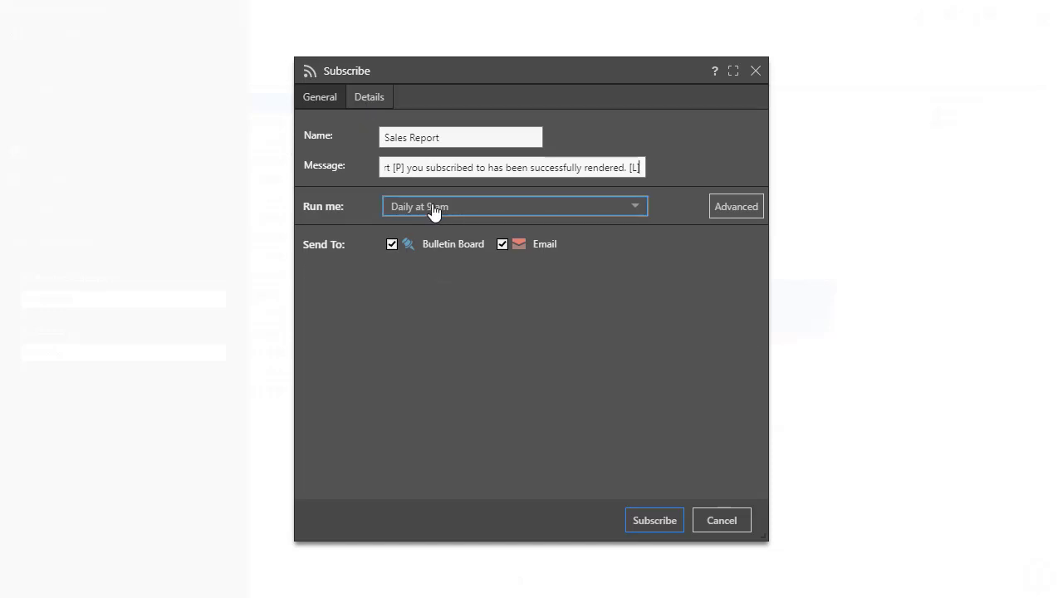
{"action": "left_click", "coordinate": [489, 213]}
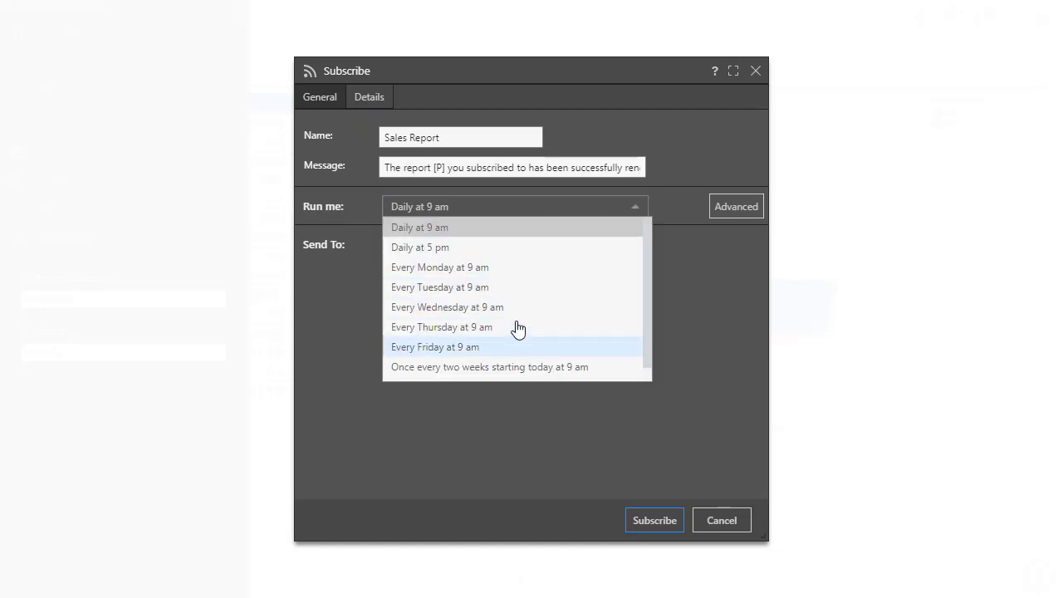
{"action": "left_click", "coordinate": [706, 266]}
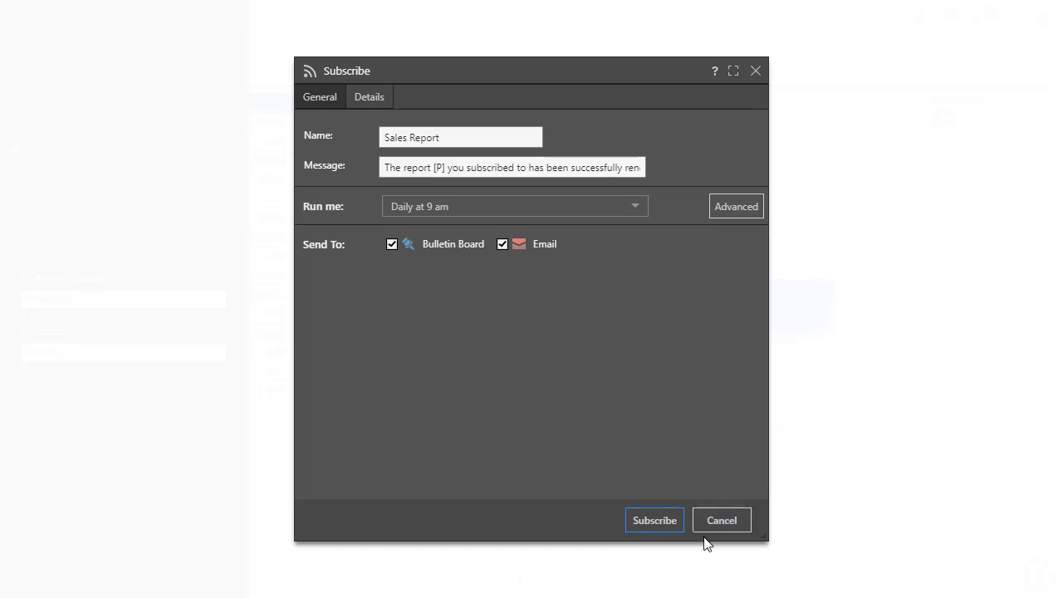
{"action": "left_click", "coordinate": [655, 520]}
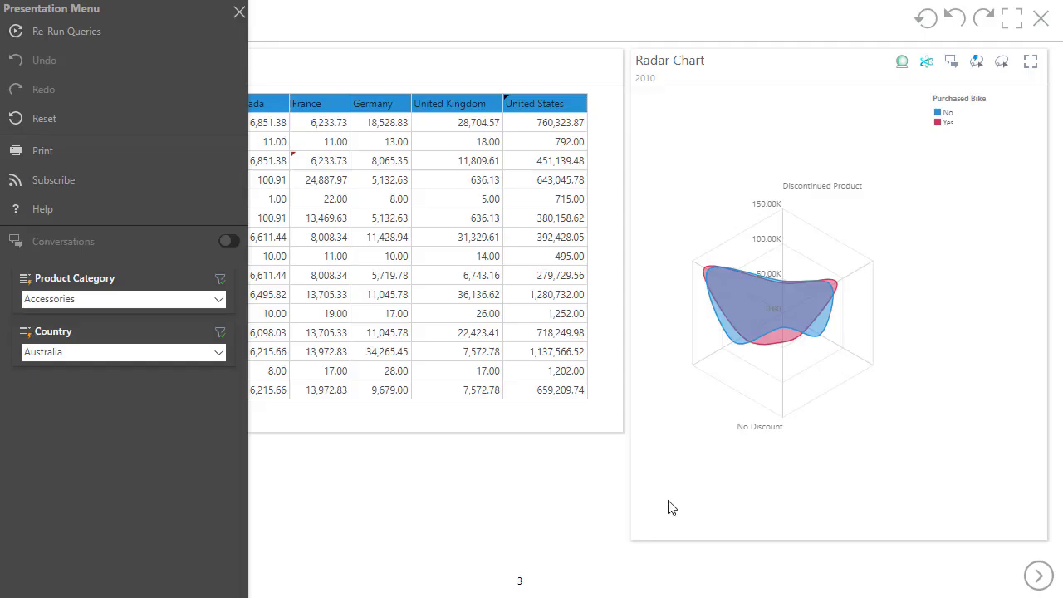
{"action": "left_click", "coordinate": [240, 17]}
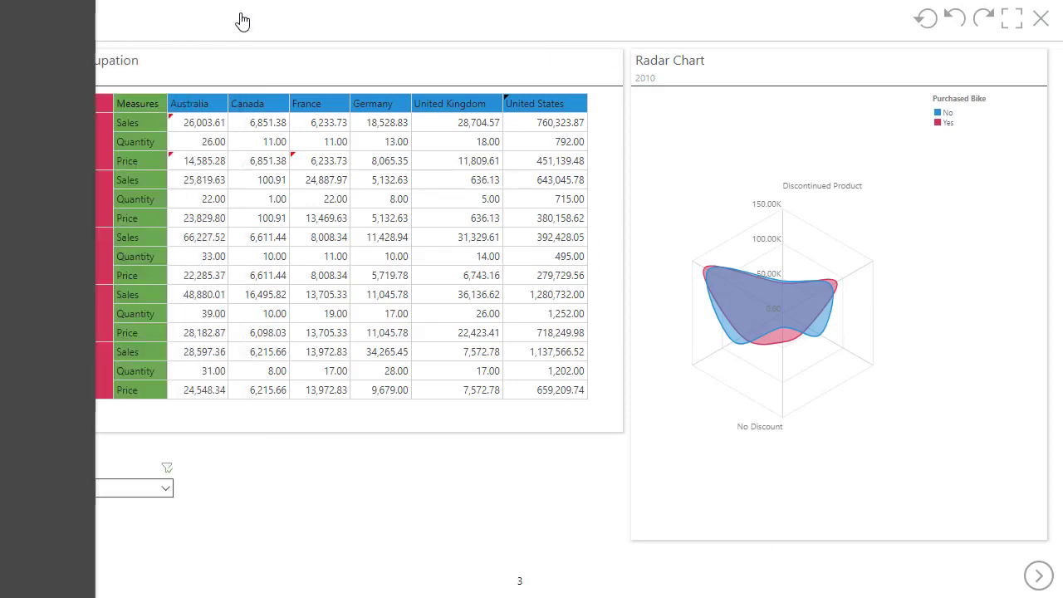